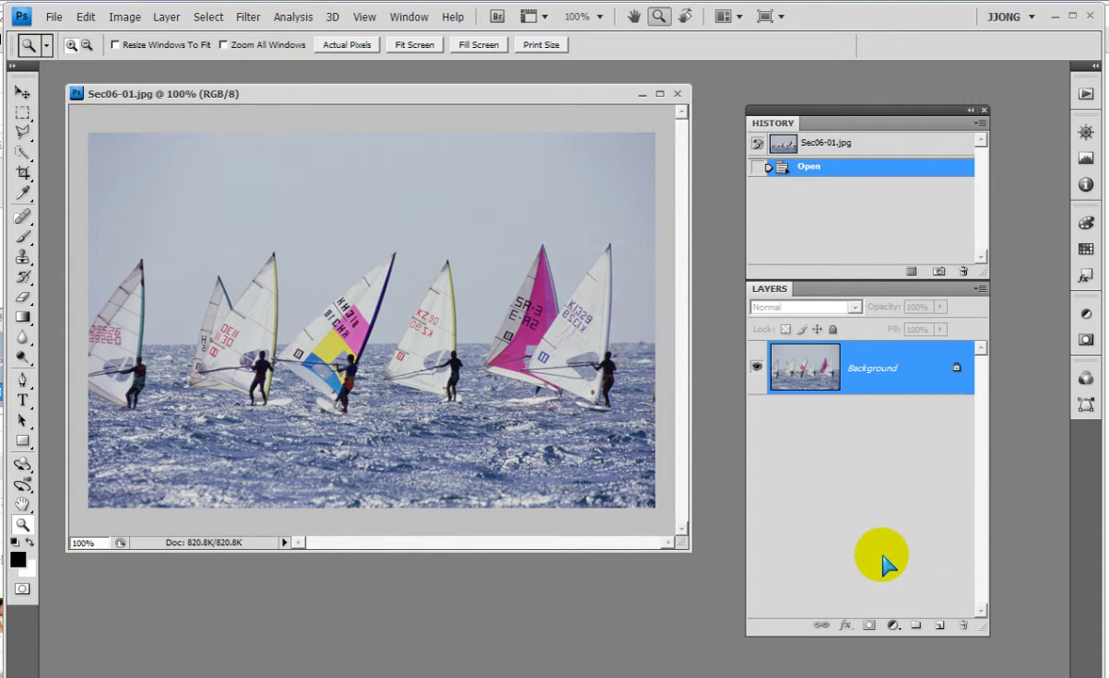
# Open the adjustment layer types list from the Layers panel for the windsurfing photo.
pyautogui.click(893, 629)
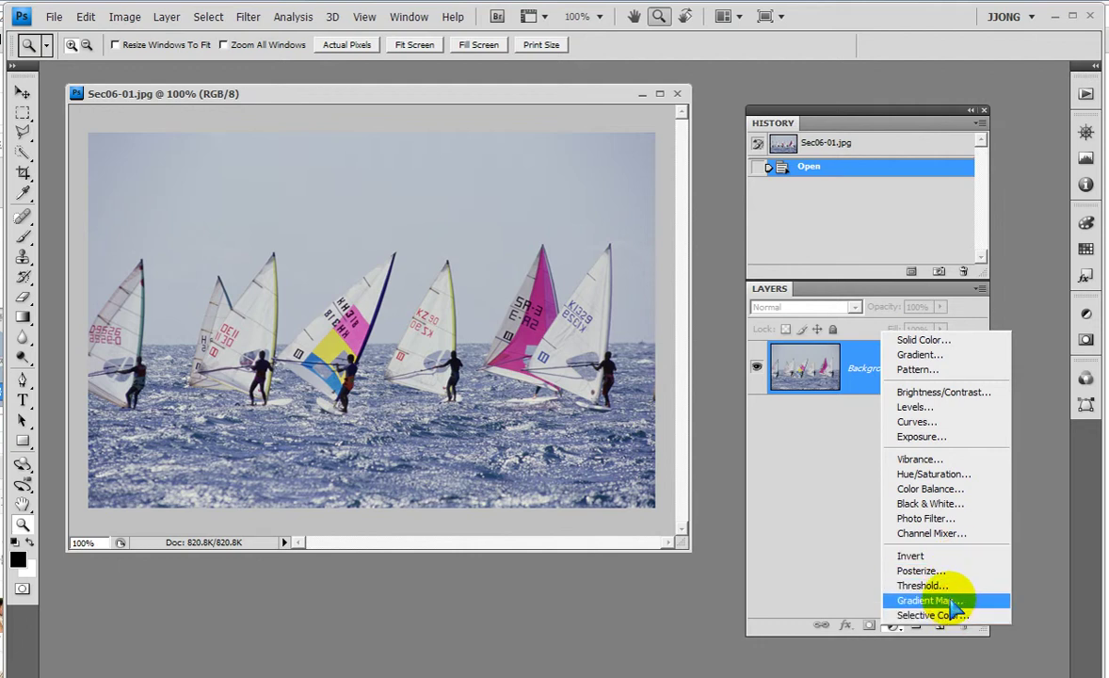
# Add a Gradient Map layer, dock Layers below History, and bring up its gradient editor.
pyautogui.click(952, 604)
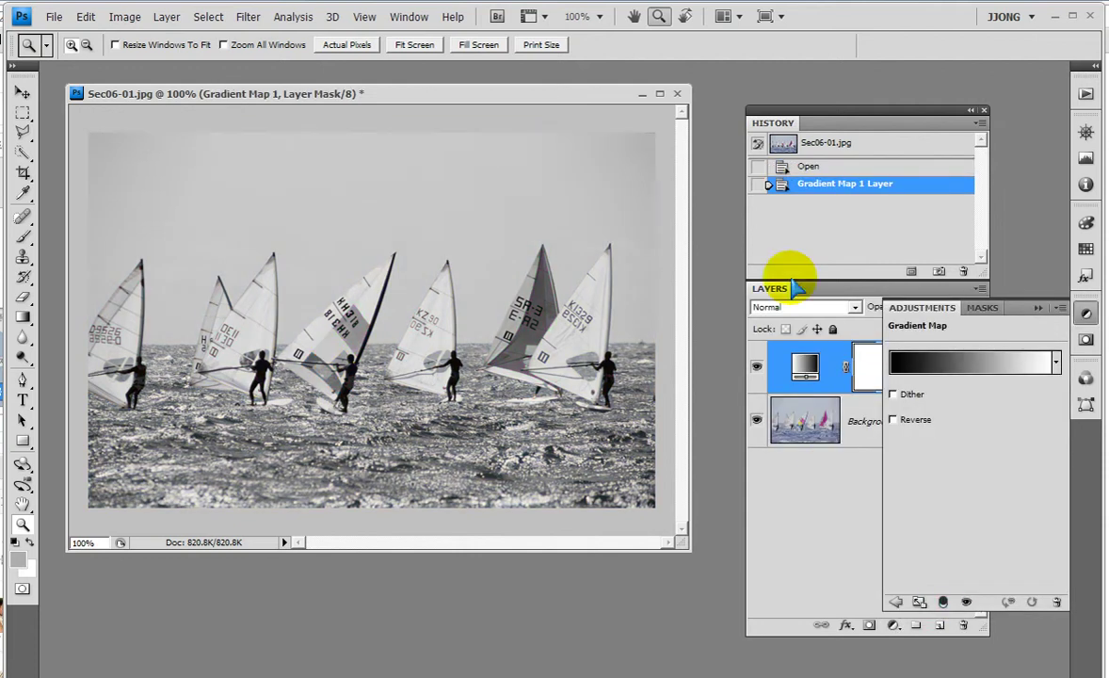
pyautogui.moveTo(829, 120)
pyautogui.mouseDown()
pyautogui.moveTo(762, 139)
pyautogui.moveTo(640, 100)
pyautogui.mouseUp()
pyautogui.click(680, 276)
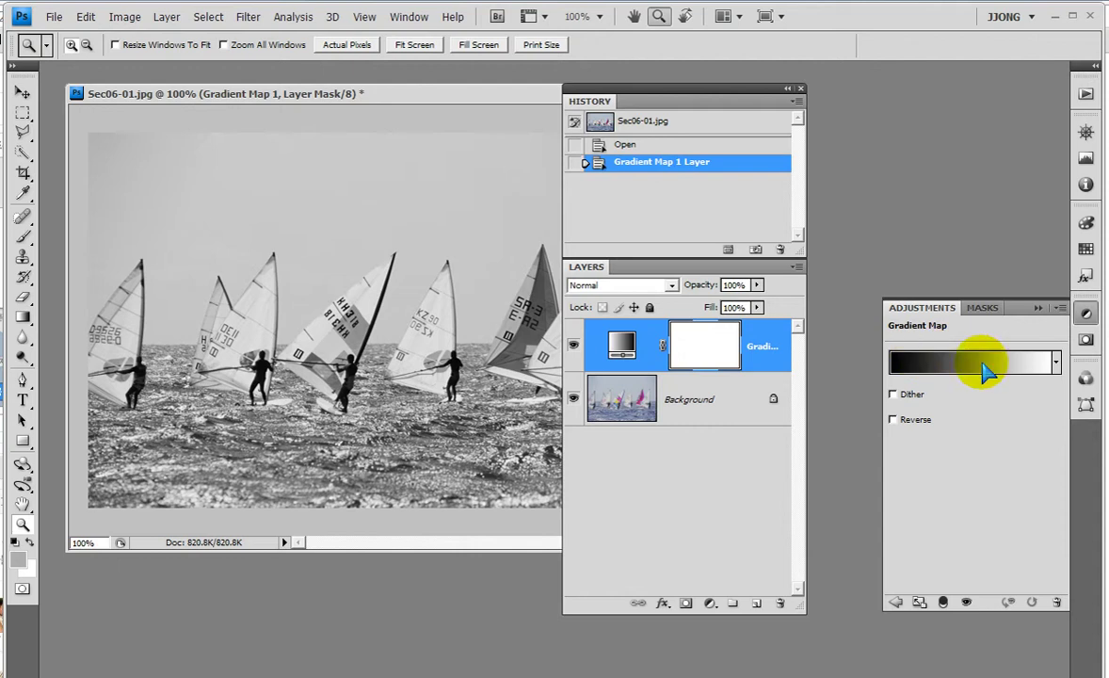
pyautogui.click(962, 362)
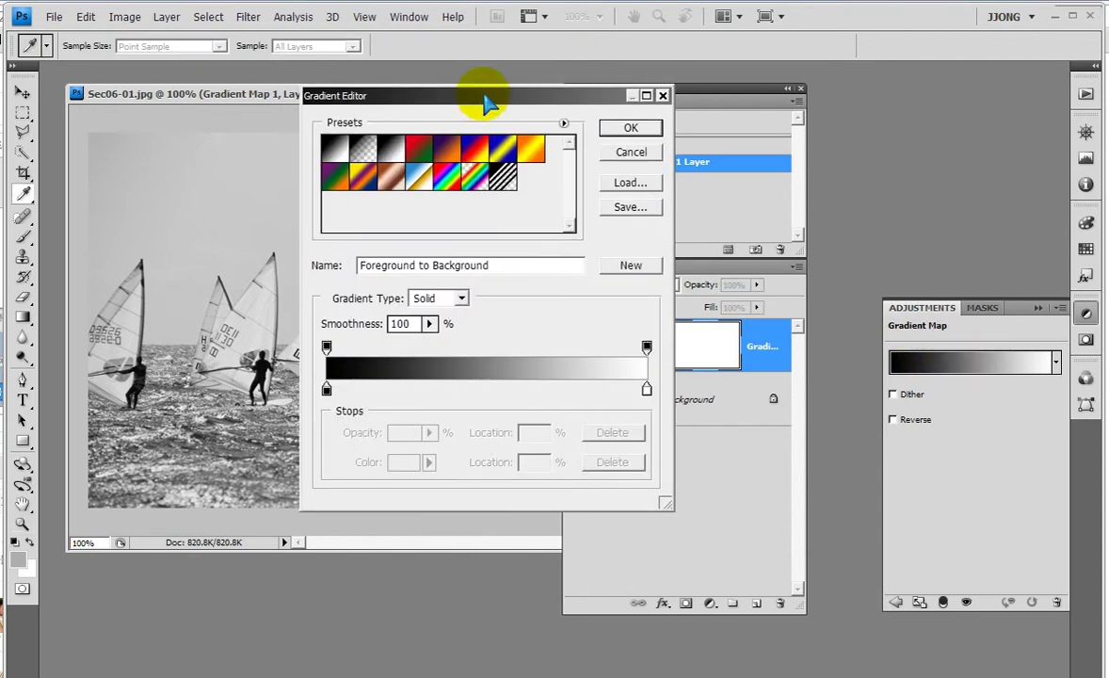
# Preview Red-Green, Blue-Red-Yellow, Copper, Chrome and Blue-Yellow-Blue presets on the photo.
pyautogui.click(420, 150)
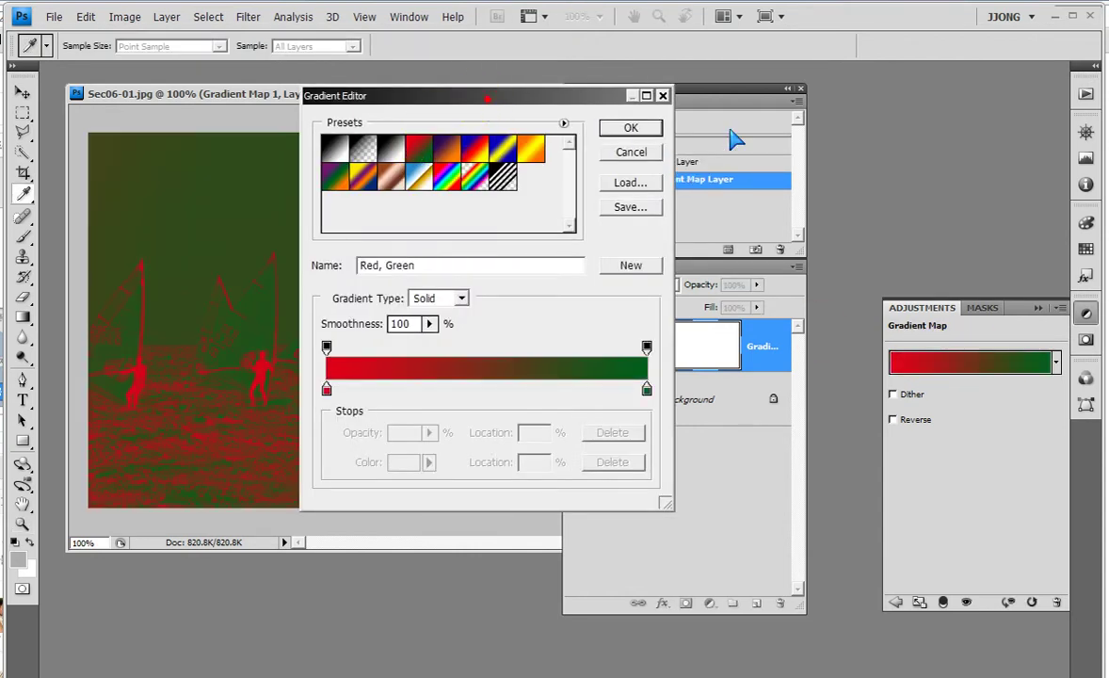
pyautogui.moveTo(488, 95); pyautogui.dragTo(780, 125)
pyautogui.click(765, 178)
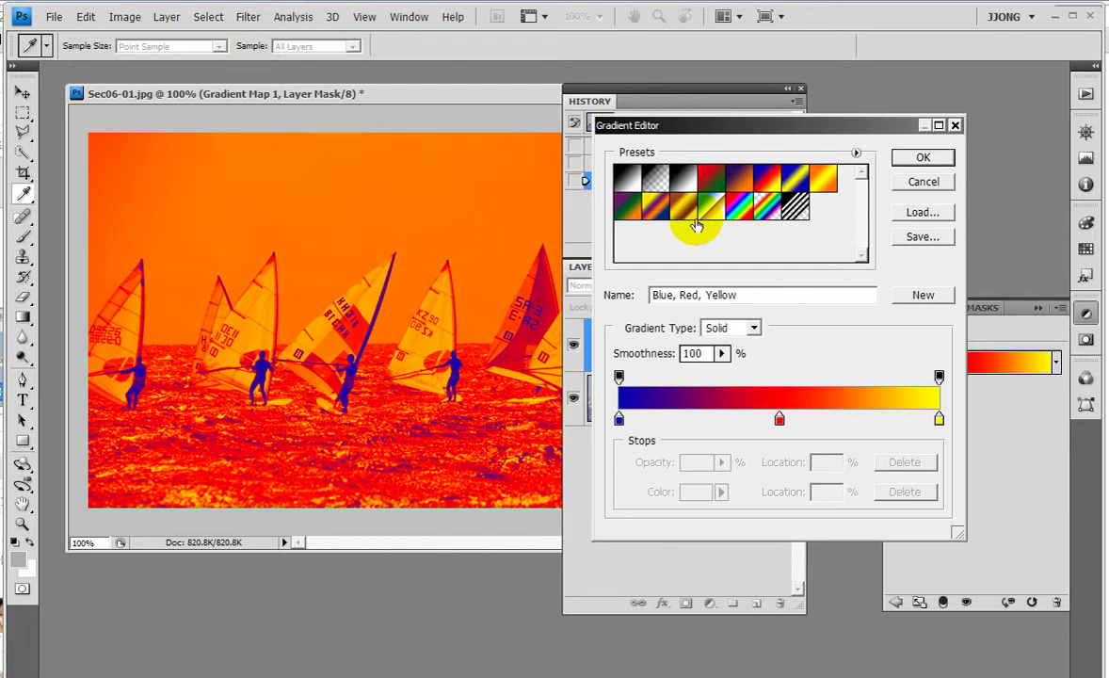
pyautogui.click(682, 209)
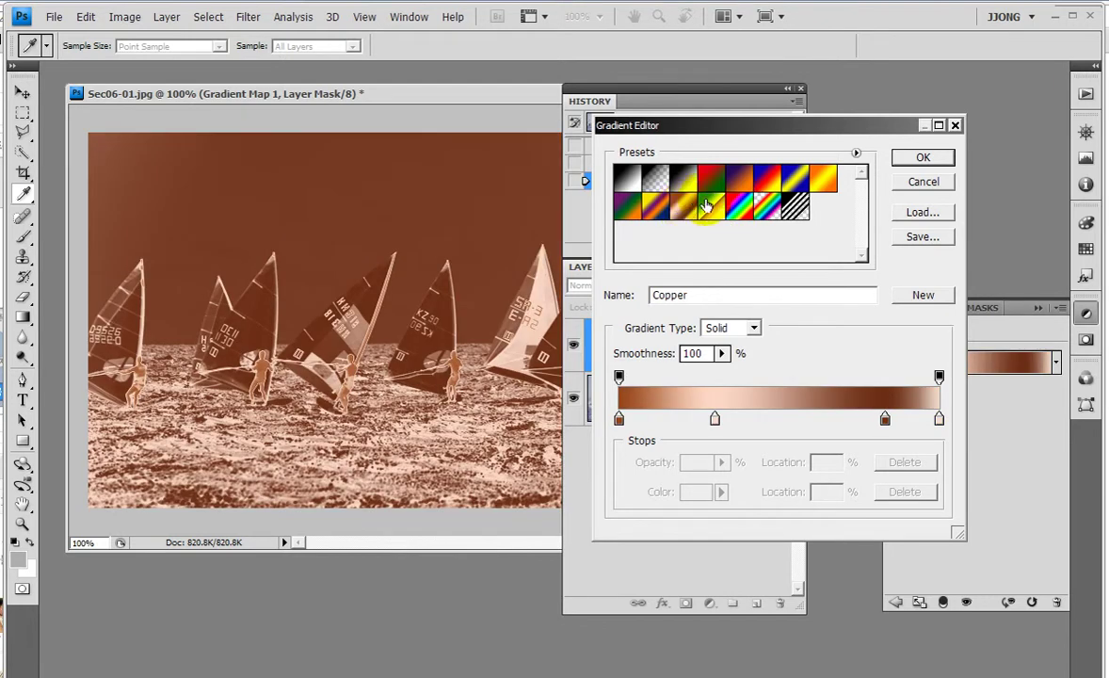
pyautogui.click(710, 207)
pyautogui.click(626, 206)
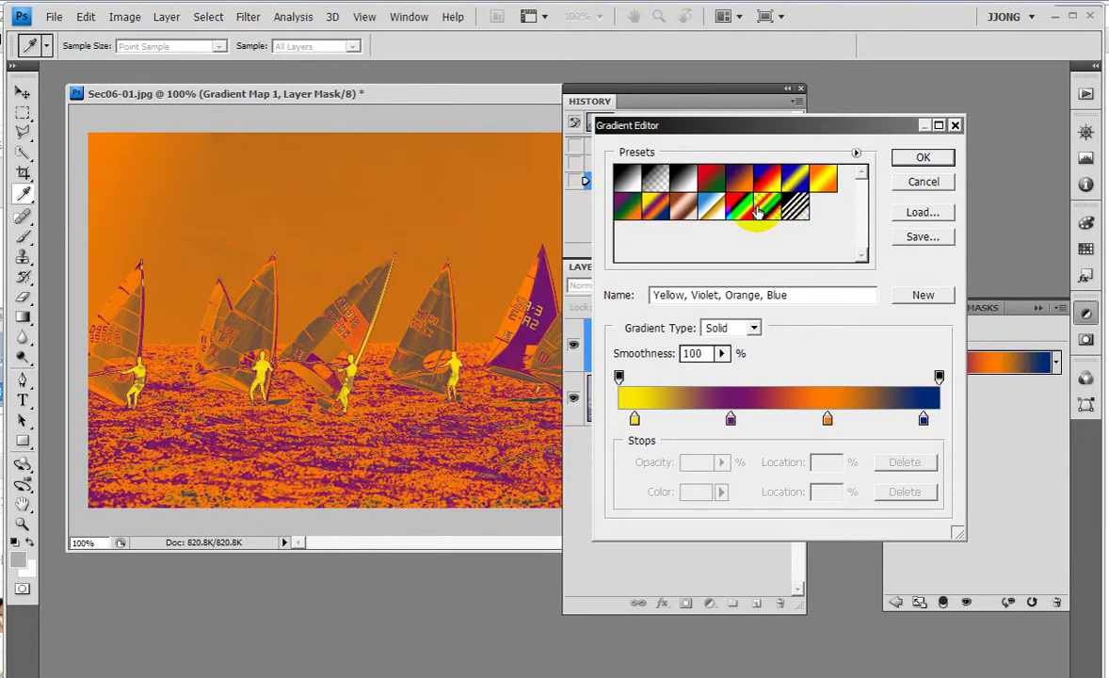
pyautogui.click(798, 178)
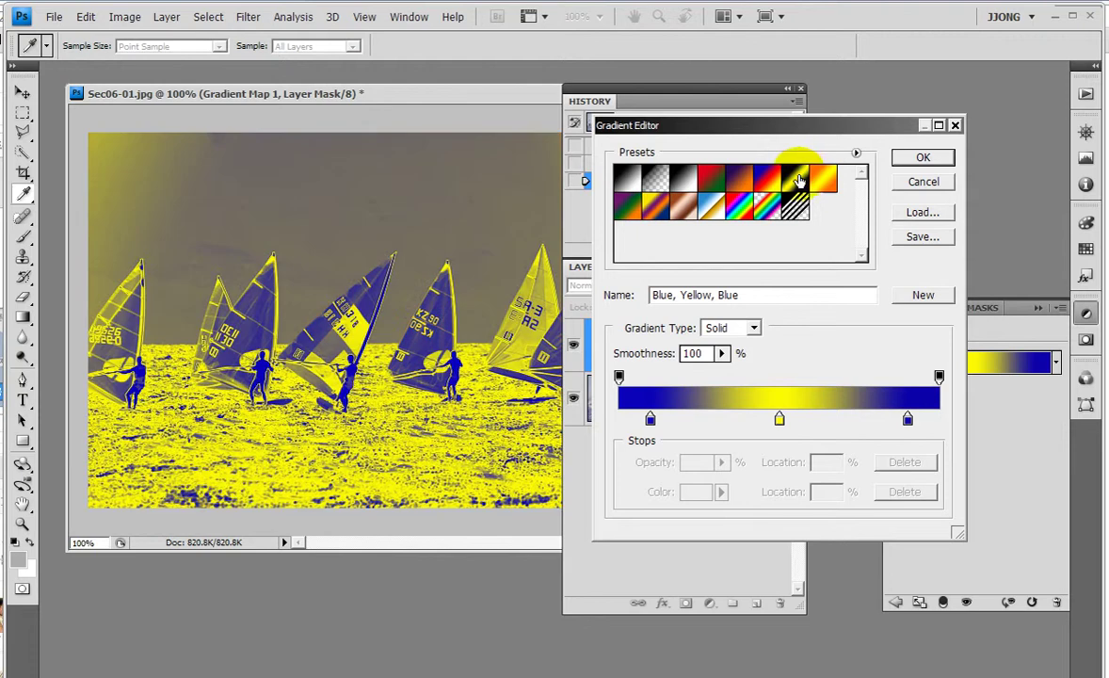
# Compare Orange-Yellow-Orange, Violet-Orange, Copper and others again, settling on Chrome.
pyautogui.click(821, 179)
pyautogui.click(755, 179)
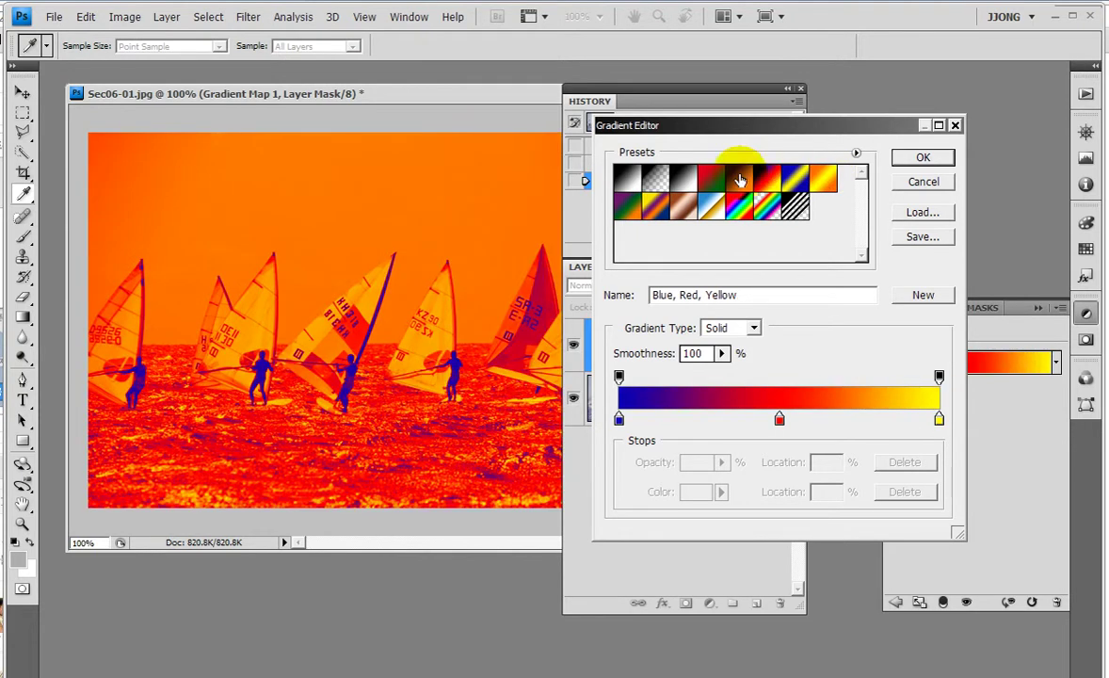
pyautogui.click(738, 175)
pyautogui.click(711, 179)
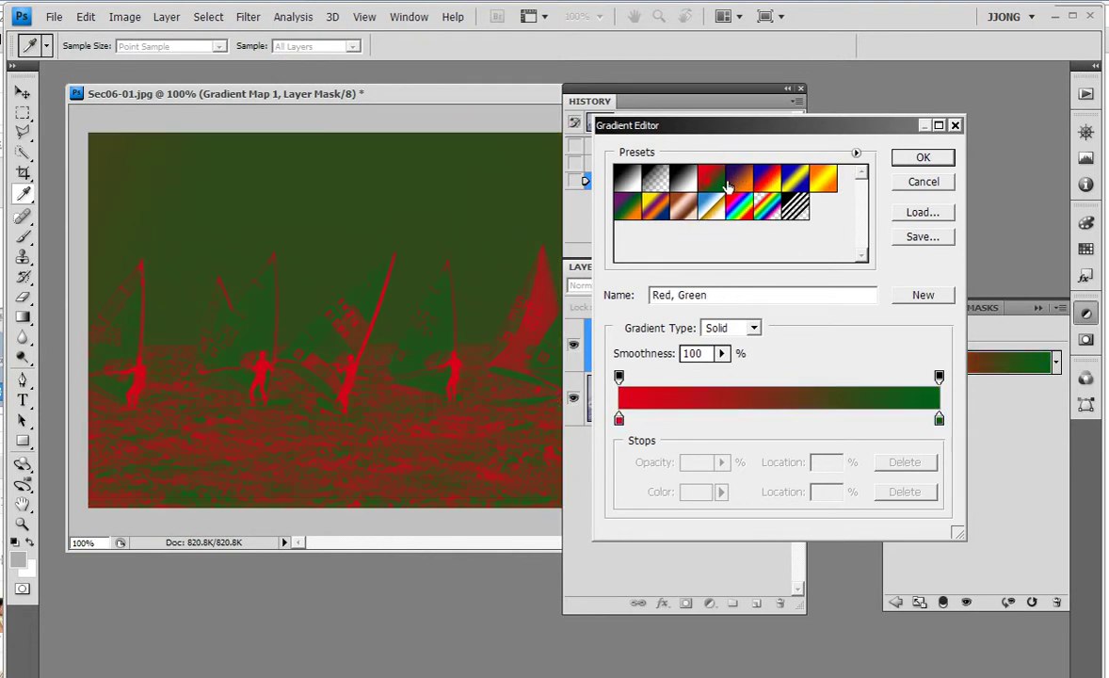
pyautogui.click(659, 209)
pyautogui.click(692, 214)
pyautogui.click(713, 207)
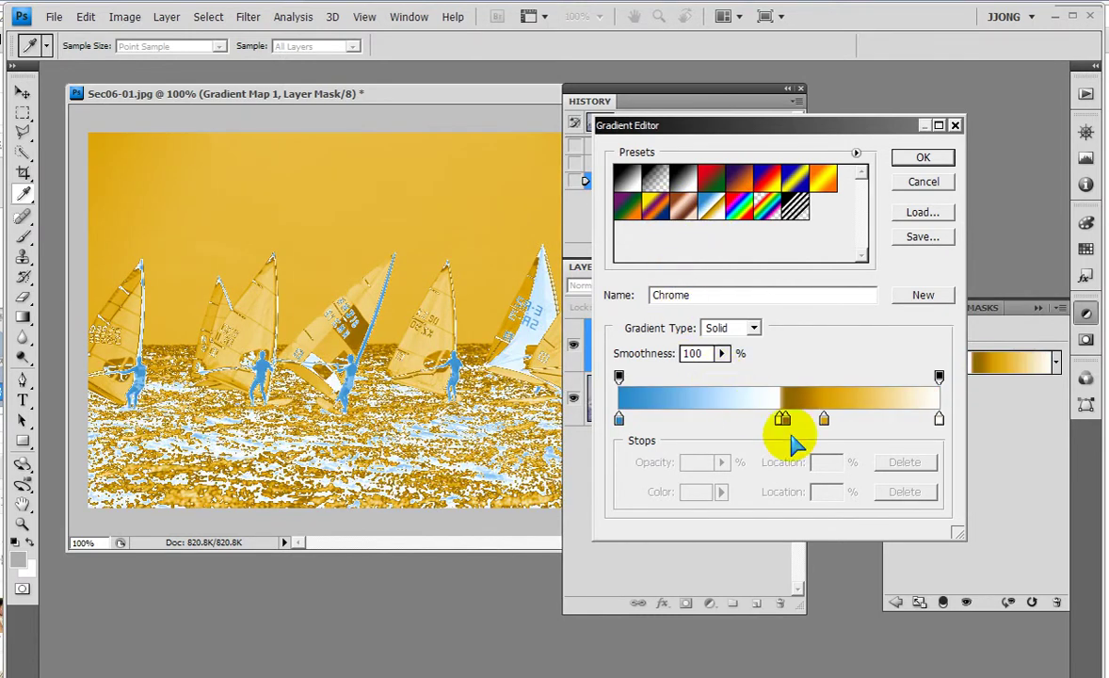
# Strip the Chrome gradient's middle gold stops and recolour the left stop toward blue 005fa1.
pyautogui.moveTo(785, 418); pyautogui.dragTo(775, 450)
pyautogui.click(938, 418)
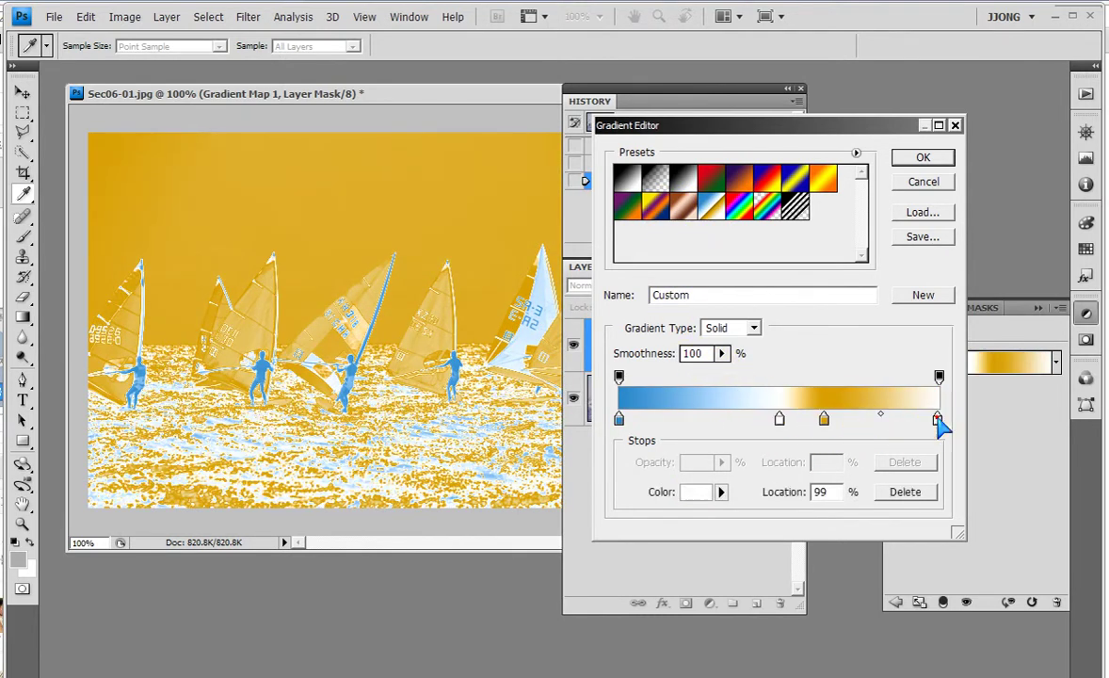
pyautogui.moveTo(826, 421)
pyautogui.mouseDown()
pyautogui.moveTo(772, 421)
pyautogui.moveTo(779, 492)
pyautogui.mouseUp()
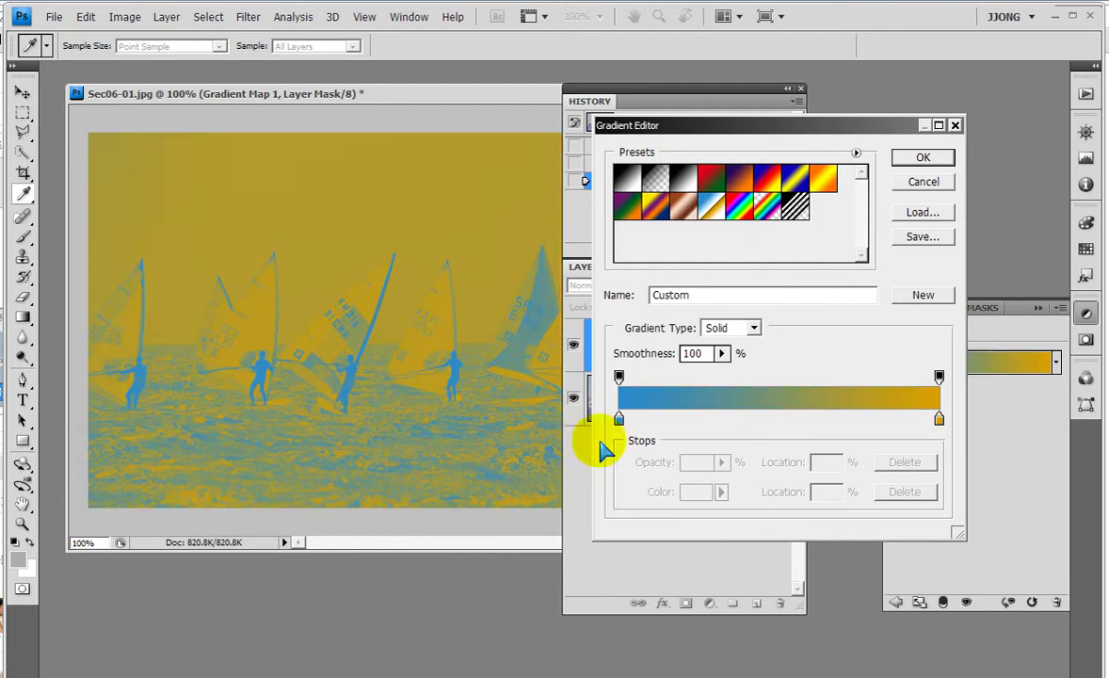
pyautogui.doubleClick(619, 418)
pyautogui.moveTo(471, 254); pyautogui.dragTo(488, 253)
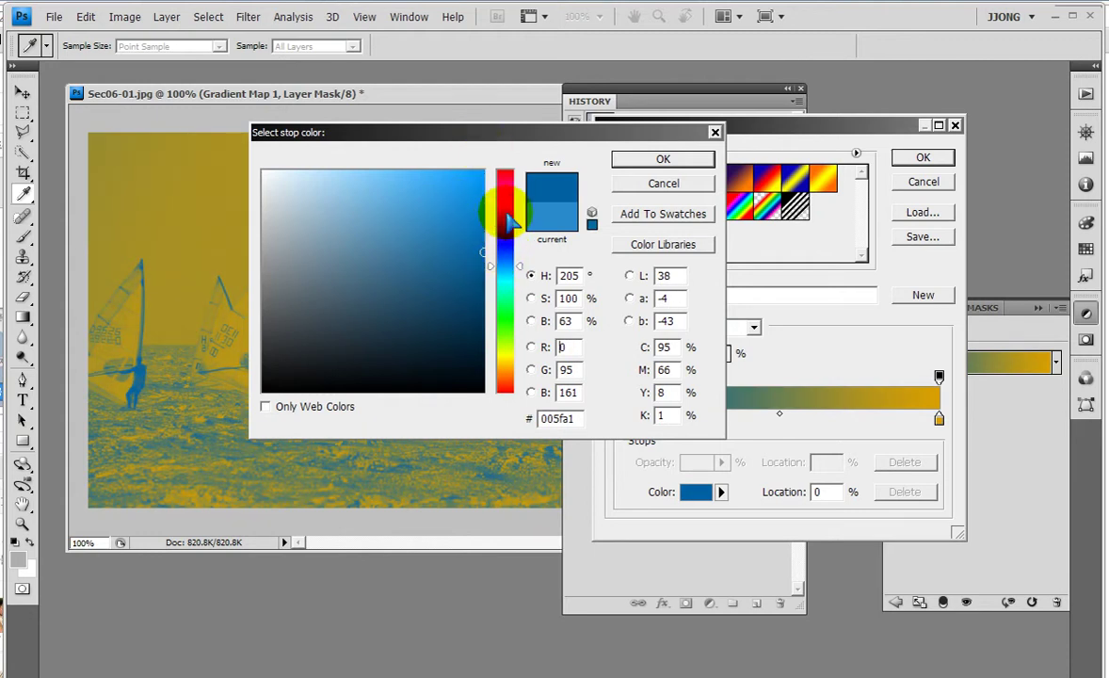
# Confirm deeper blue 005fa1 for the left stop and delete the gold right-end stop.
pyautogui.moveTo(484, 252); pyautogui.dragTo(484, 270)
pyautogui.click(633, 160)
pyautogui.click(939, 419)
pyautogui.moveTo(938, 419); pyautogui.dragTo(948, 448)
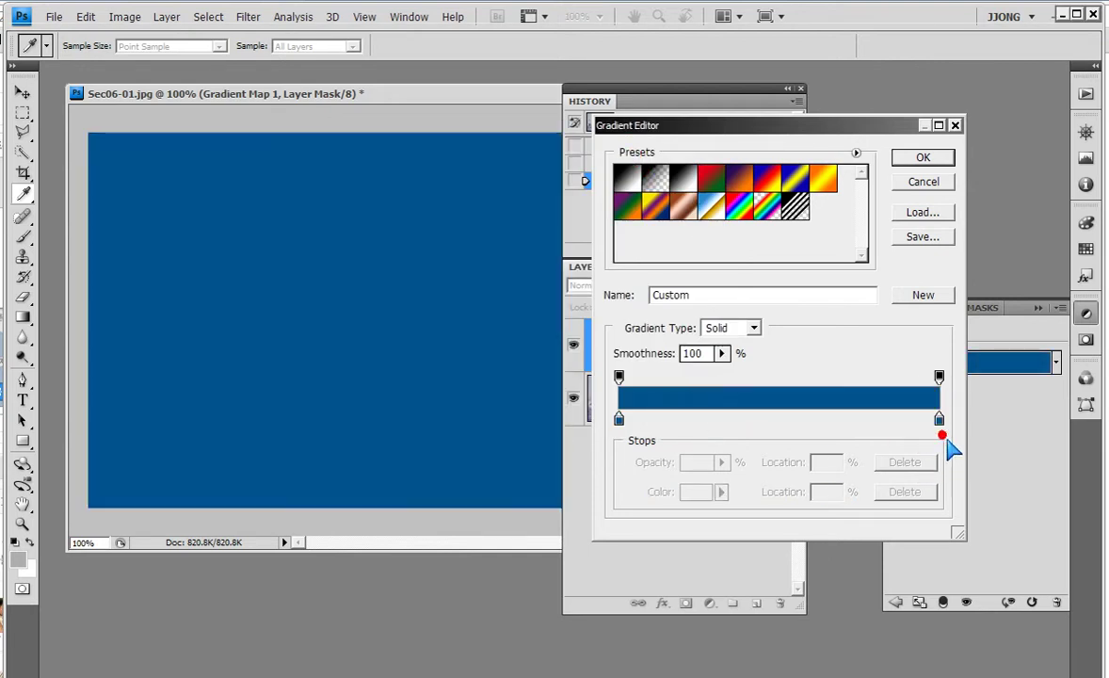
# Add a new right-end stop coloured lime c0ff00 and spread the stops for a smooth blend.
pyautogui.doubleClick(948, 424)
pyautogui.moveTo(508, 320); pyautogui.dragTo(509, 346)
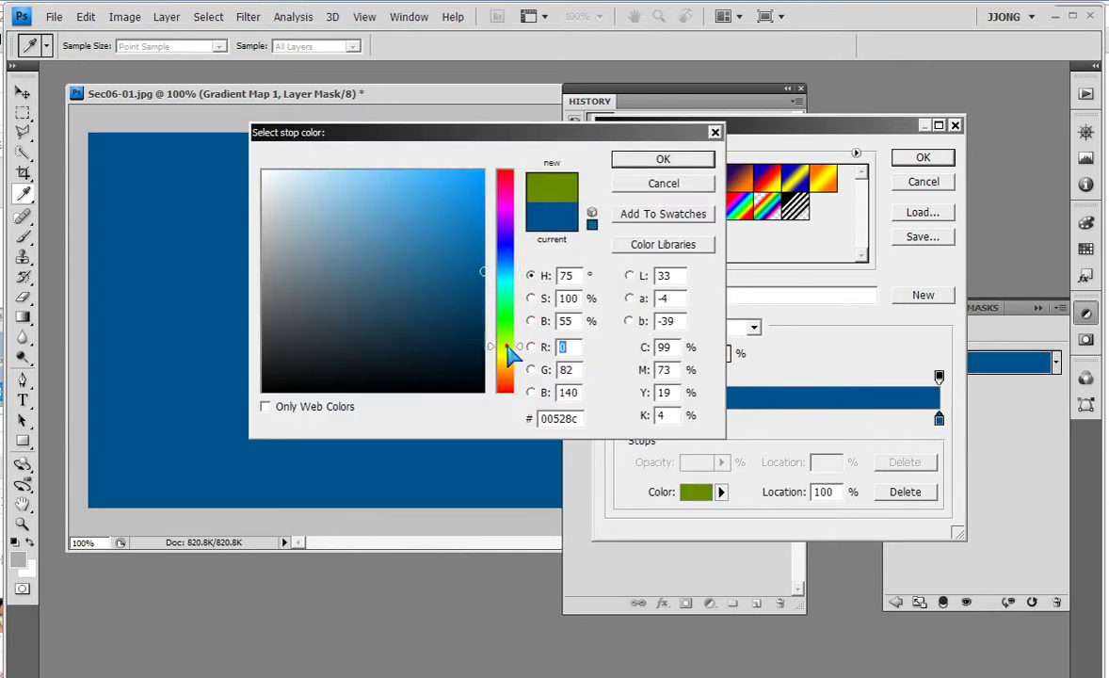
pyautogui.click(482, 171)
pyautogui.click(664, 160)
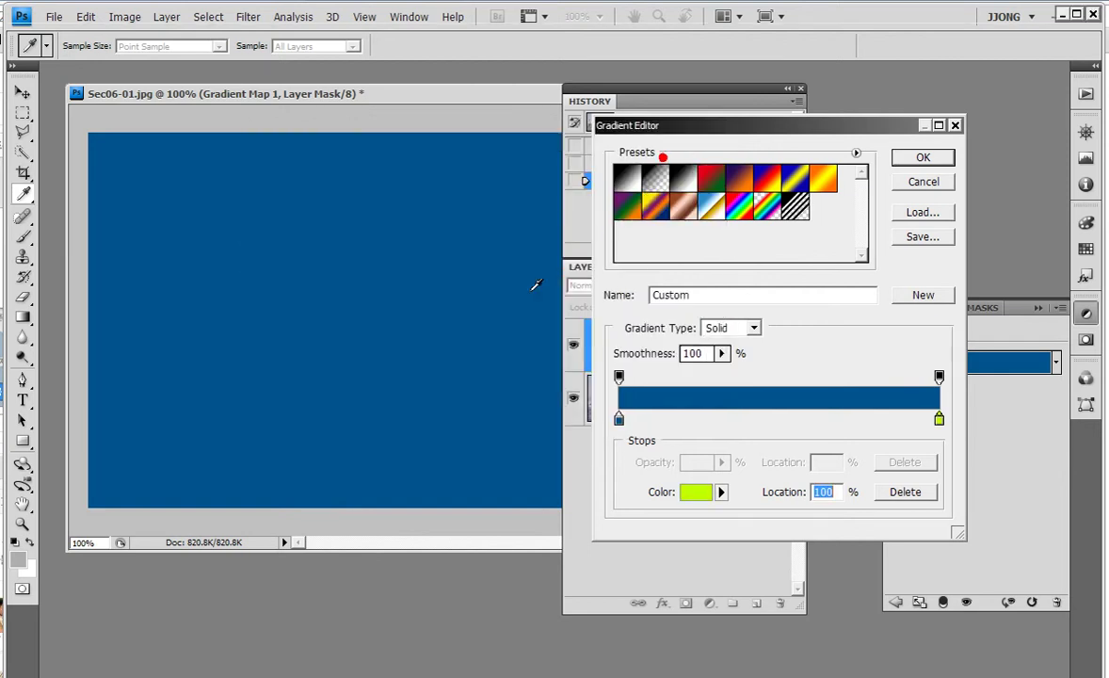
pyautogui.click(880, 389)
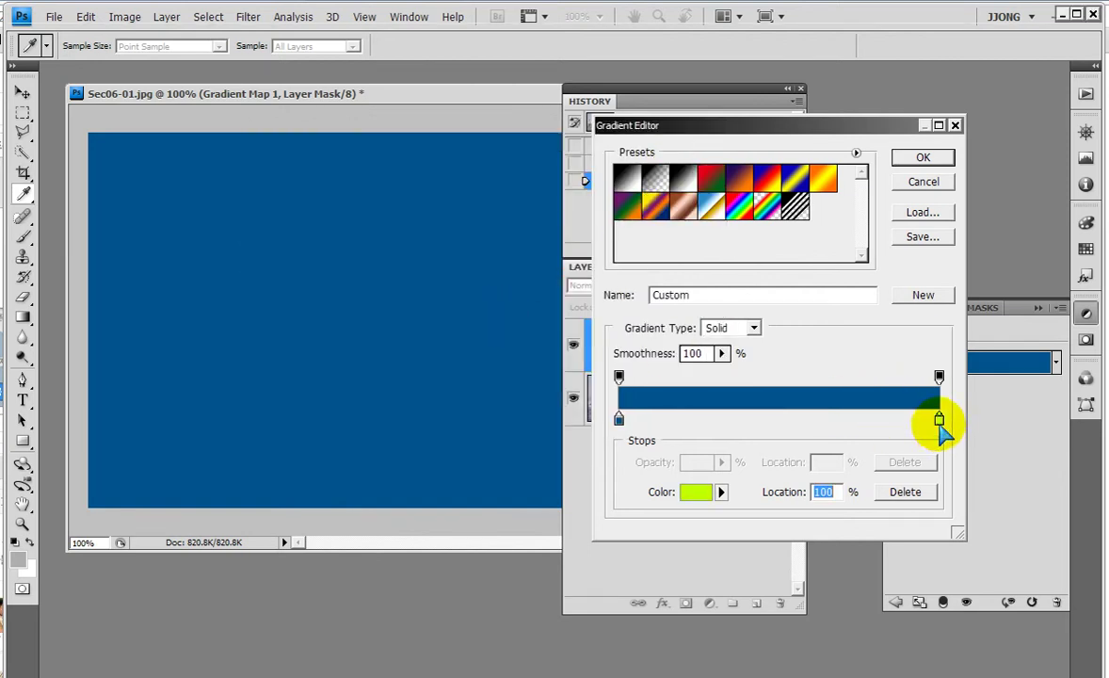
pyautogui.click(938, 420)
pyautogui.moveTo(938, 421)
pyautogui.mouseDown()
pyautogui.moveTo(816, 426)
pyautogui.moveTo(767, 546)
pyautogui.mouseUp()
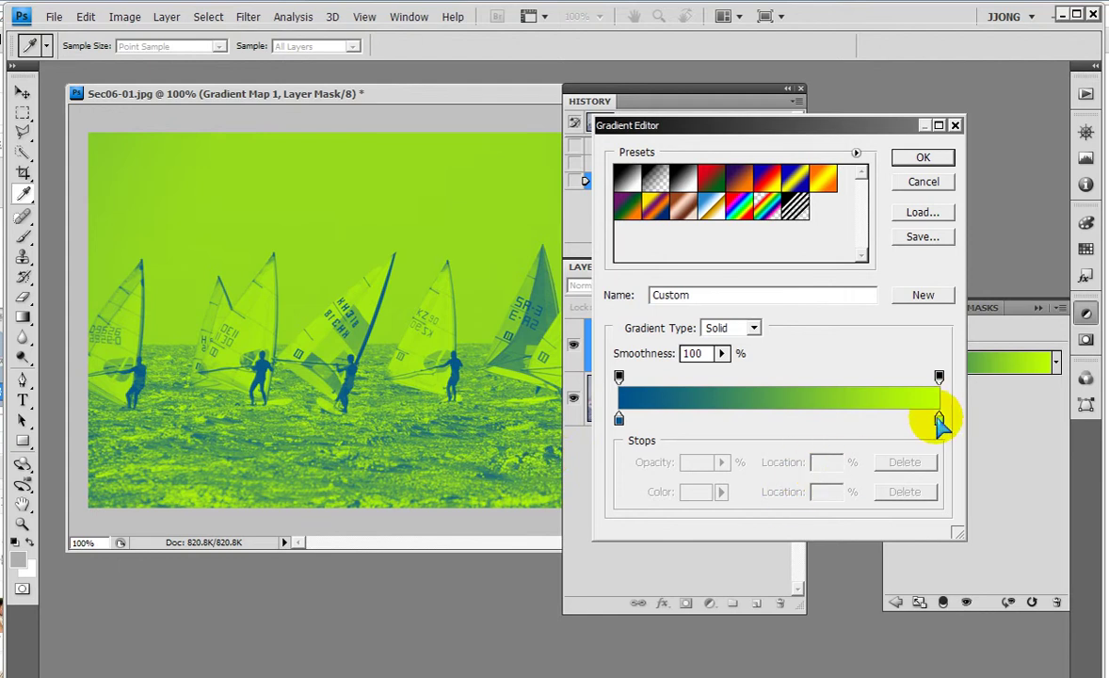
# Change the right gradient stop to bright yellow ffe400.
pyautogui.doubleClick(938, 421)
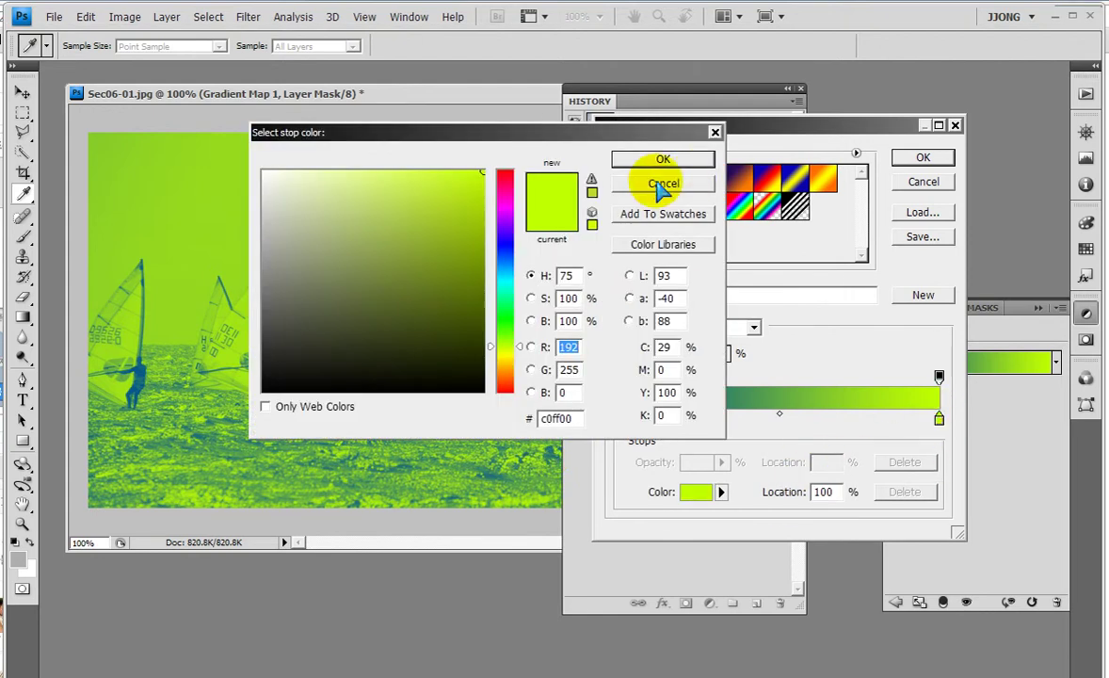
pyautogui.click(663, 184)
pyautogui.moveTo(946, 425)
pyautogui.mouseDown()
pyautogui.moveTo(905, 426)
pyautogui.moveTo(944, 427)
pyautogui.mouseUp()
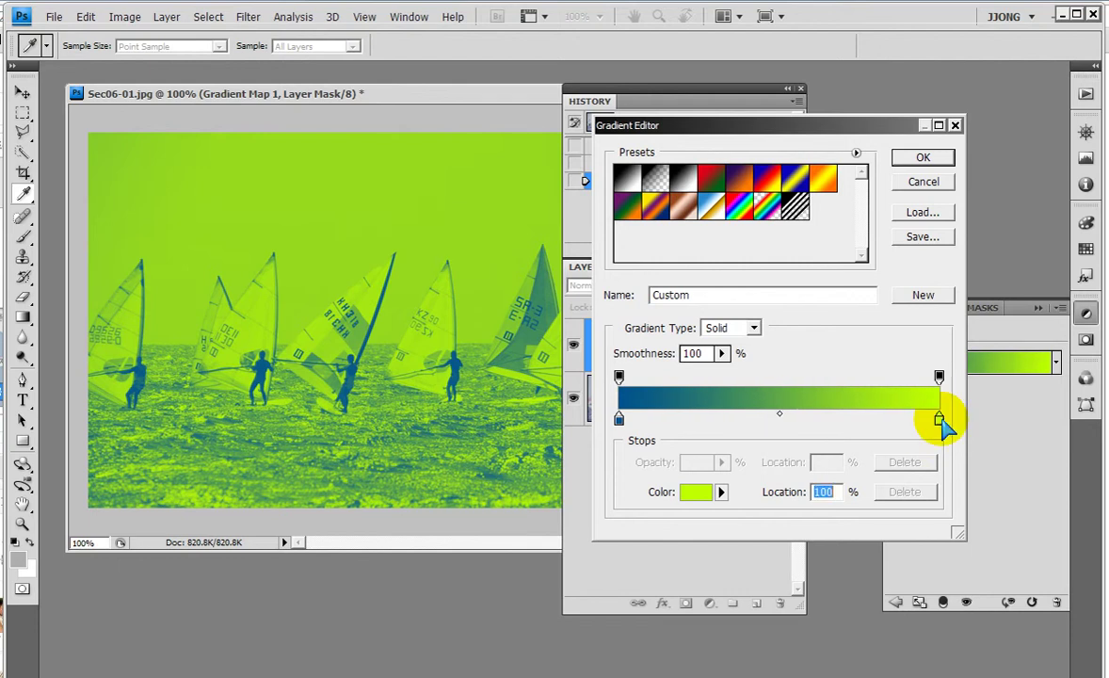
pyautogui.doubleClick(942, 425)
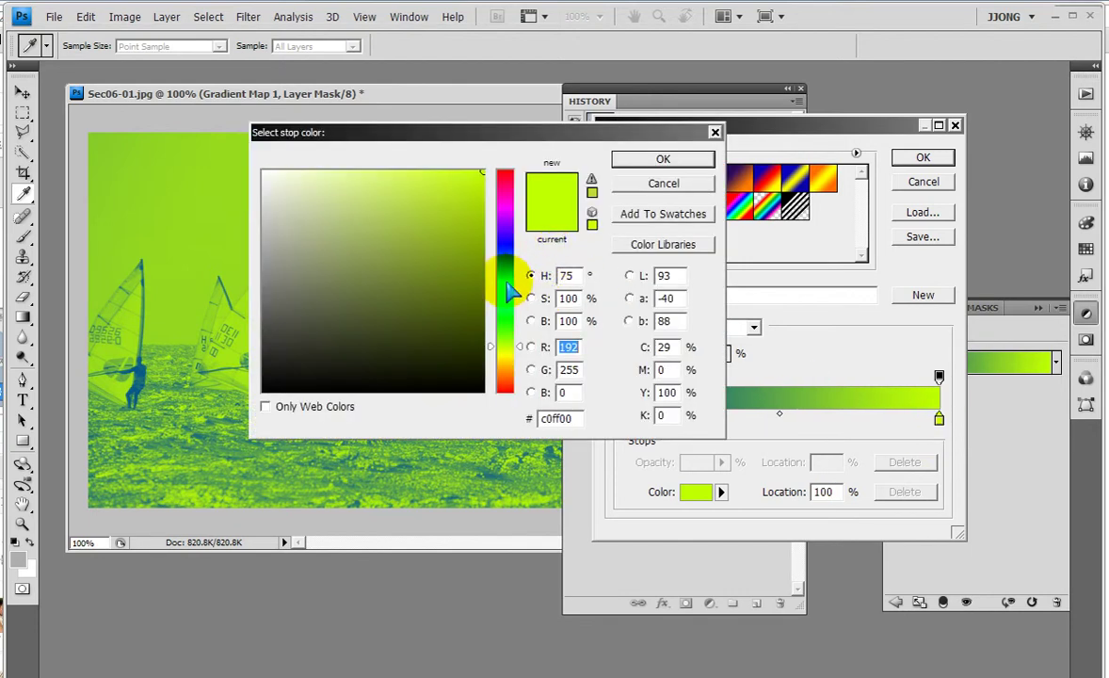
pyautogui.click(507, 357)
pyautogui.moveTo(506, 358); pyautogui.dragTo(507, 360)
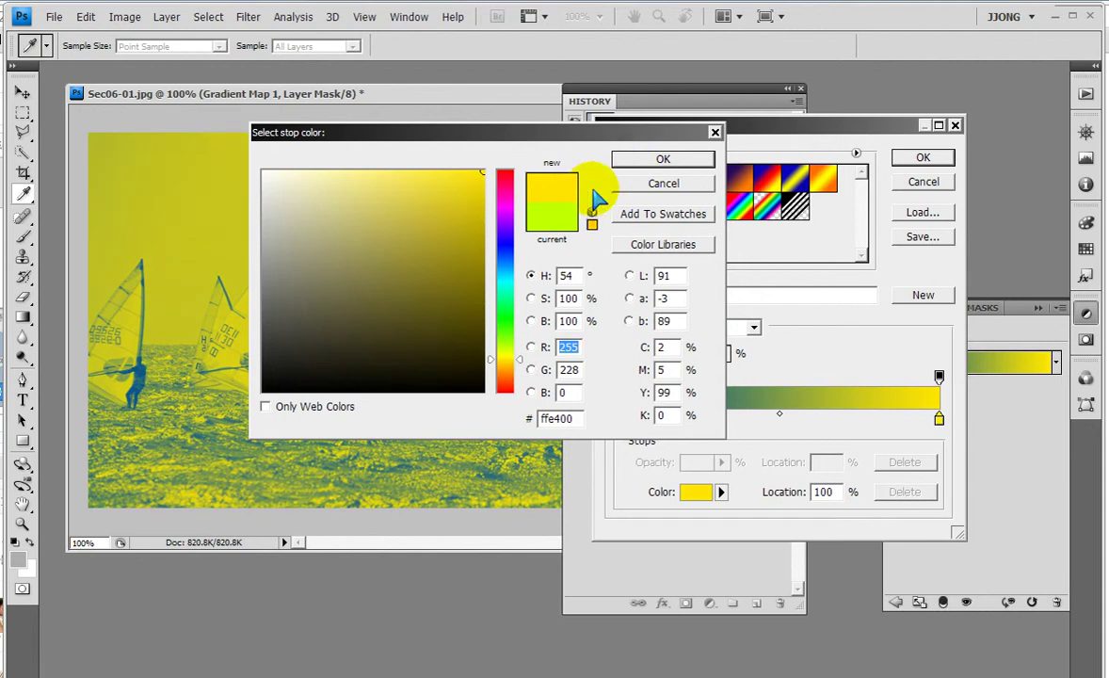
pyautogui.click(656, 160)
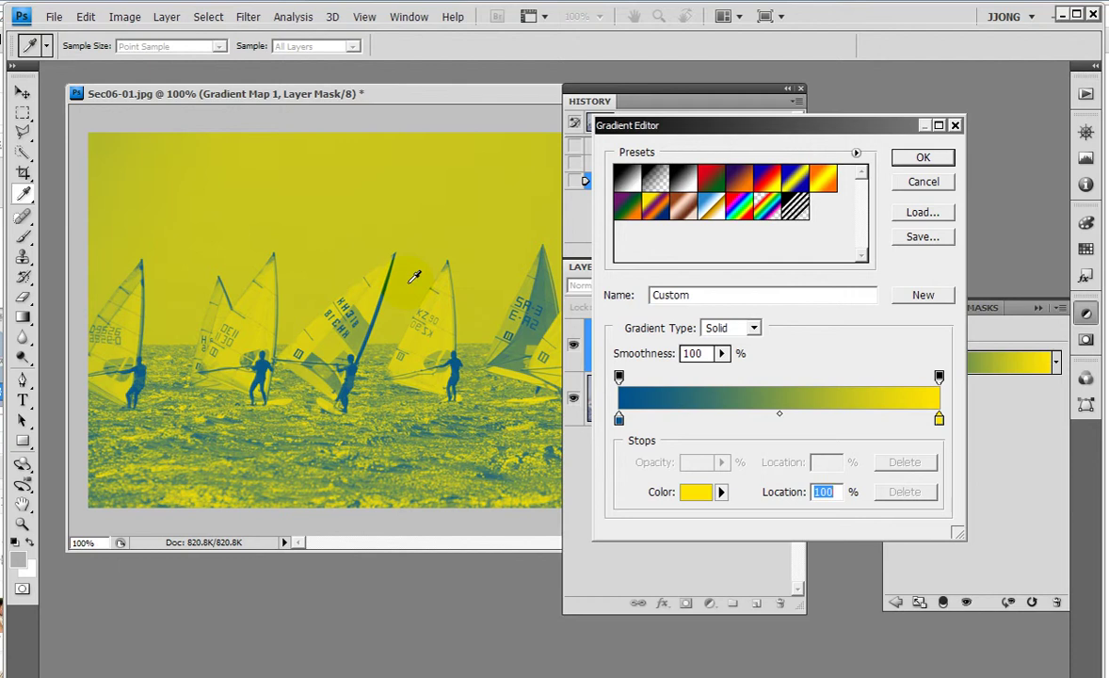
# Change the left gradient stop to purple 5400a2.
pyautogui.click(618, 419)
pyautogui.doubleClick(619, 420)
pyautogui.moveTo(506, 216); pyautogui.dragTo(485, 263)
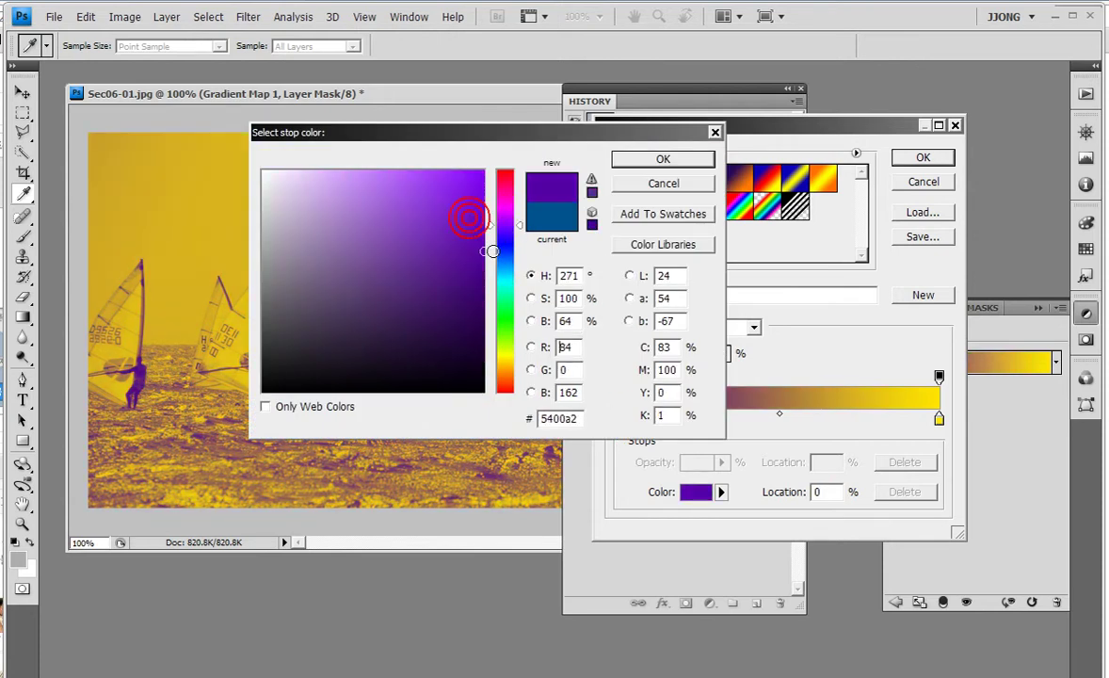
pyautogui.click(662, 162)
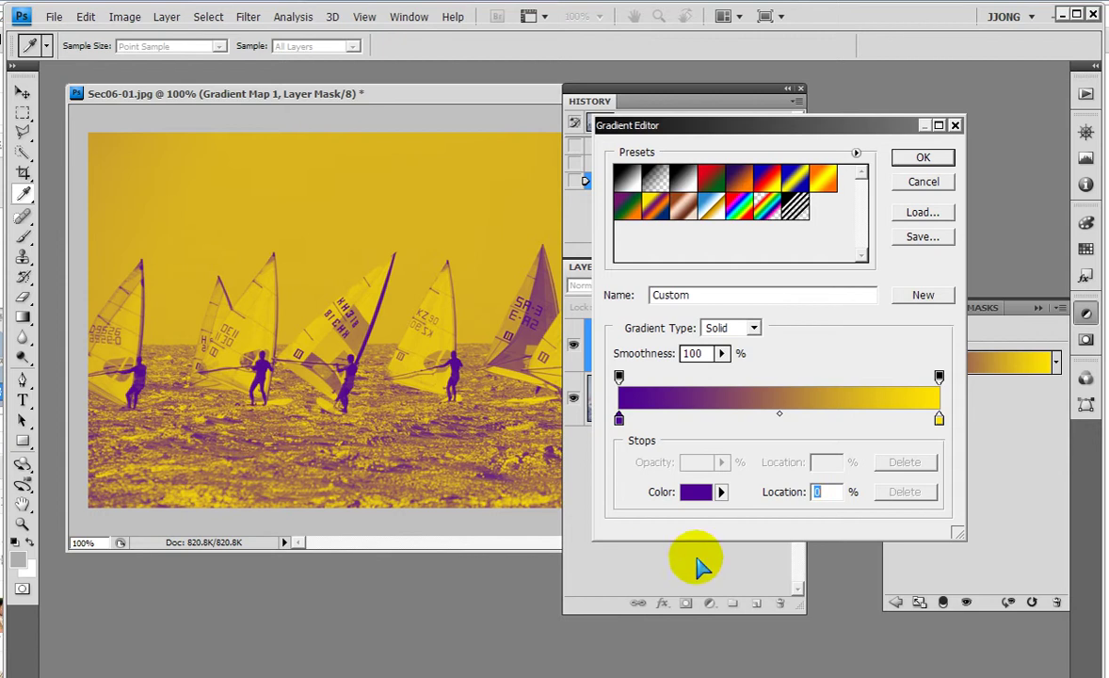
pyautogui.click(619, 419)
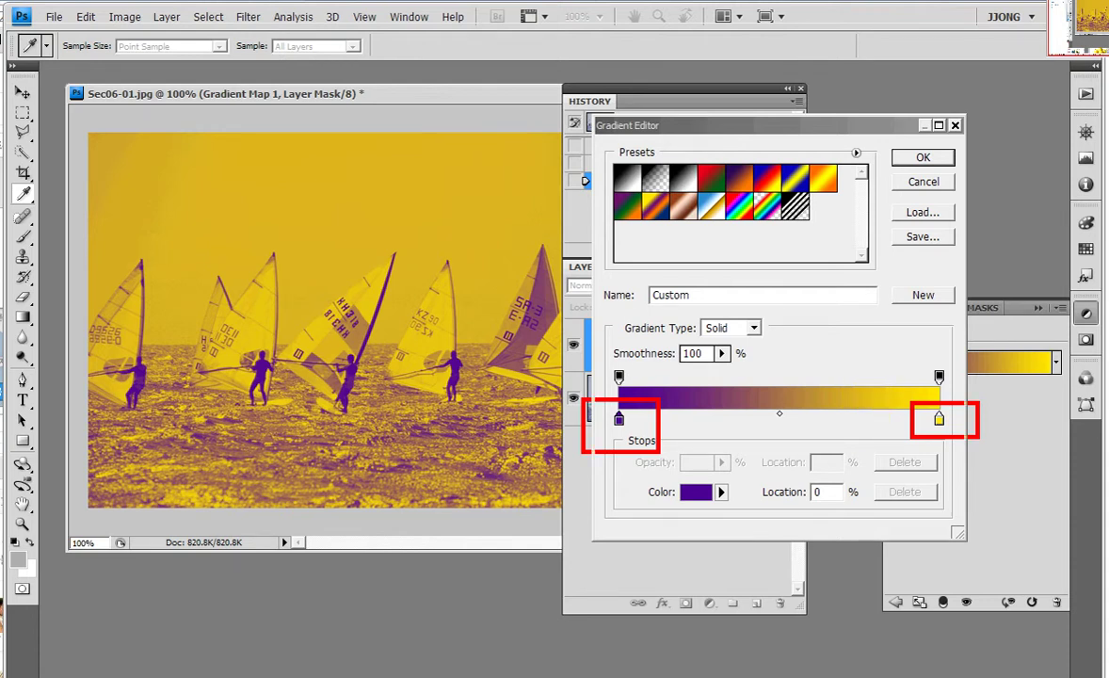
# Cancel the gradient edits so the map reverts to plain black-and-white.
pyautogui.click(857, 566)
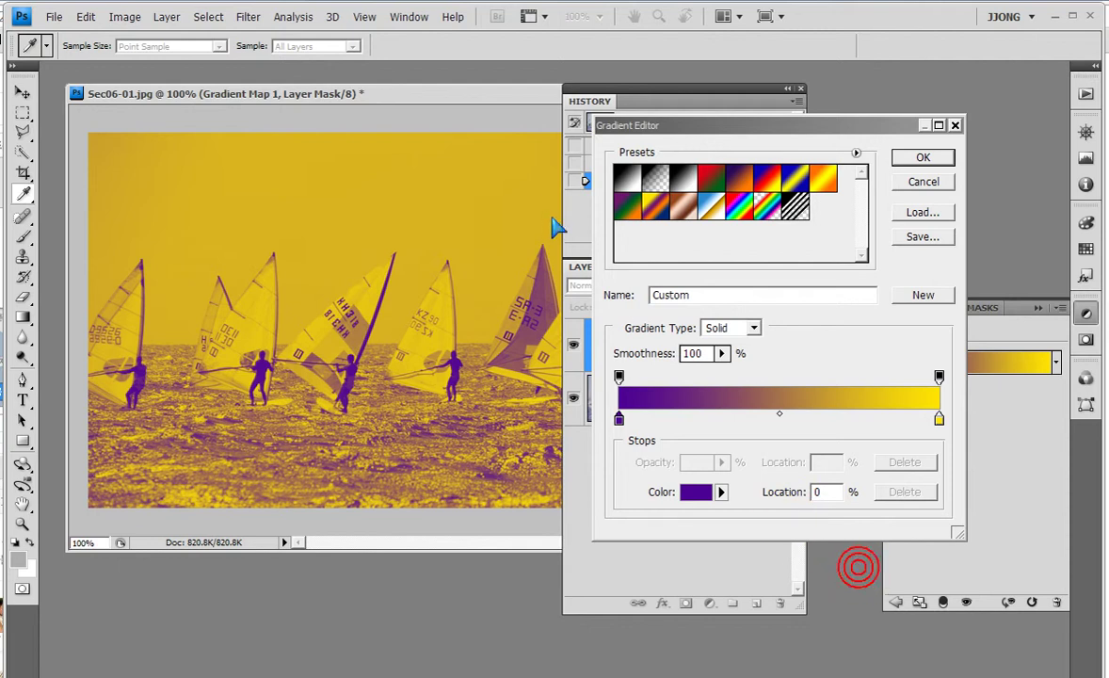
pyautogui.press('Escape')
pyautogui.press('z')
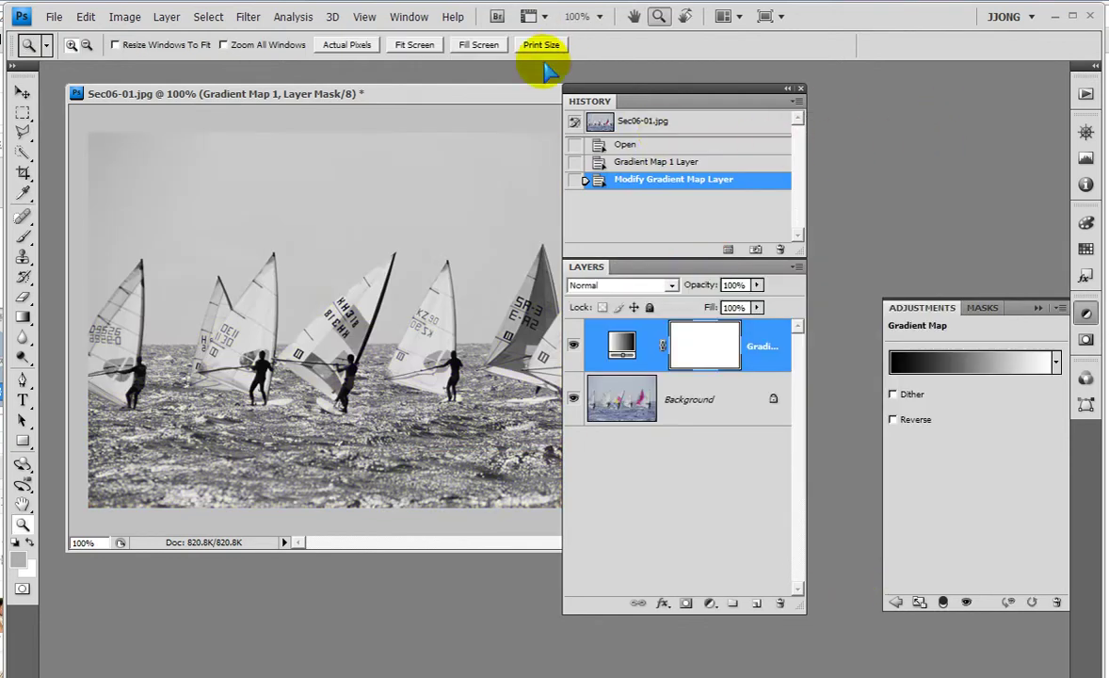
pyautogui.moveTo(465, 97); pyautogui.dragTo(463, 91)
# Close Sec06-01.jpg without saving and bring up the Open file browser.
pyautogui.click(529, 117)
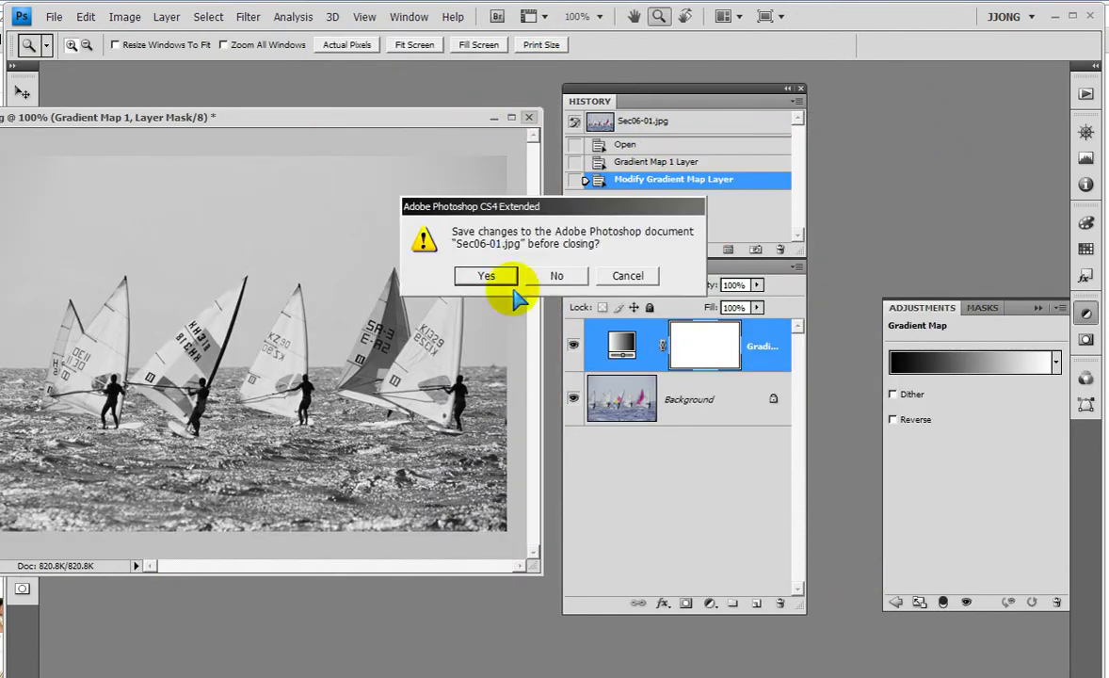
pyautogui.click(532, 277)
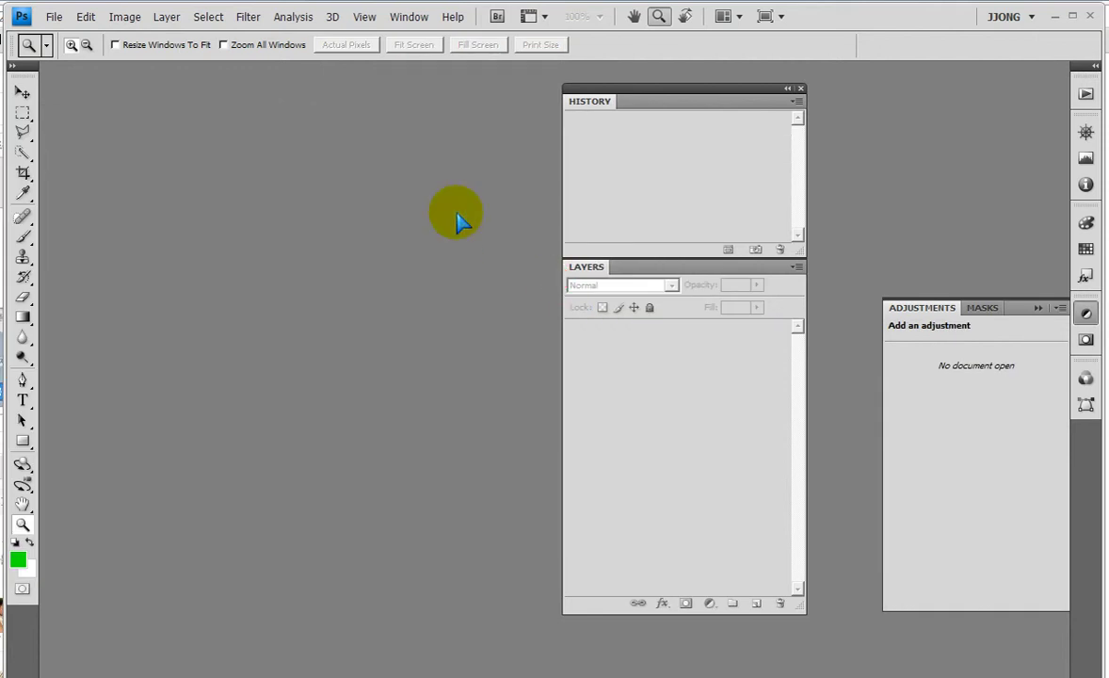
pyautogui.doubleClick(457, 219)
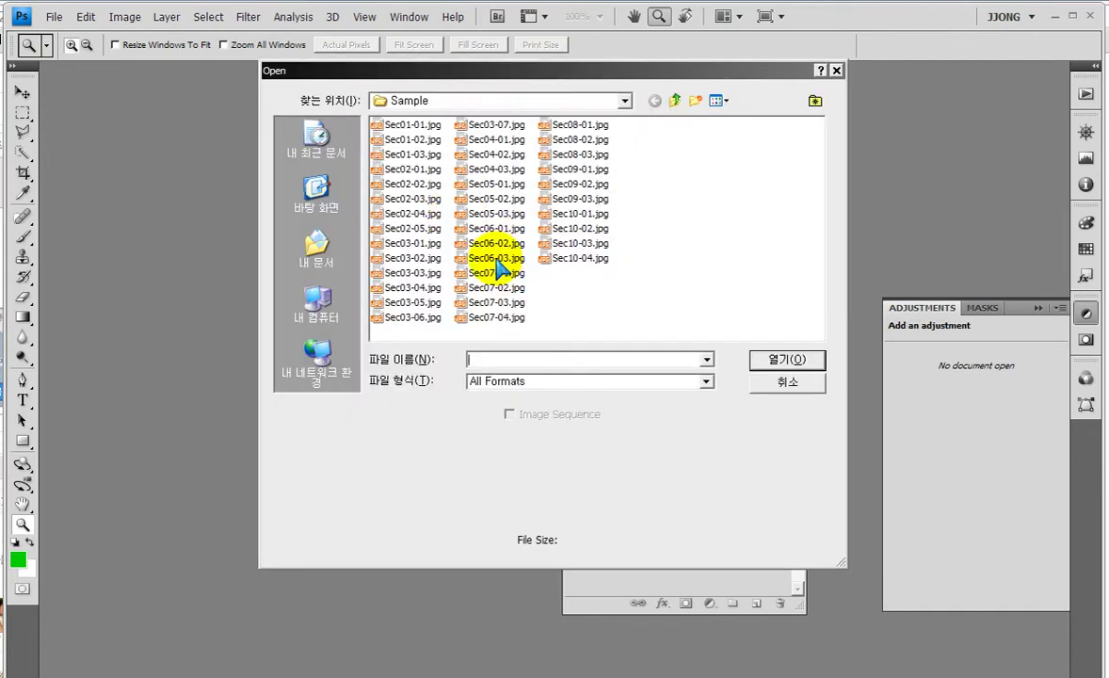
# Open Sec06-03.jpg in a floating window, tidy the panels, and show adjustment layer types.
pyautogui.doubleClick(495, 259)
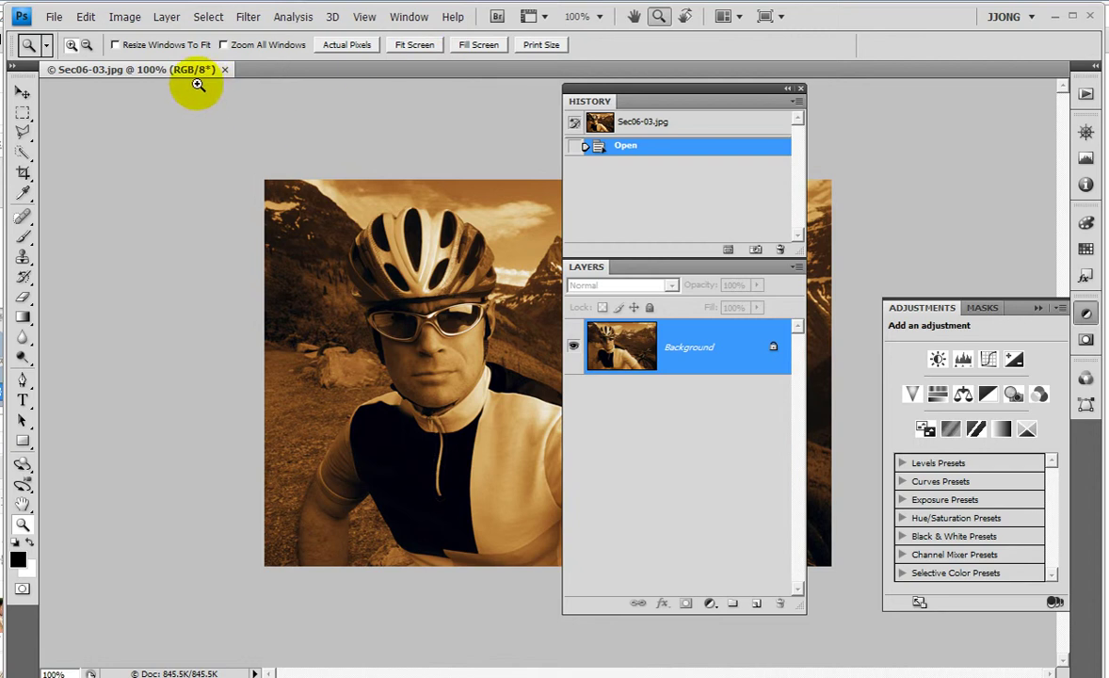
pyautogui.moveTo(181, 69); pyautogui.dragTo(173, 166)
pyautogui.moveTo(674, 101)
pyautogui.mouseDown()
pyautogui.moveTo(770, 124)
pyautogui.moveTo(847, 111)
pyautogui.mouseUp()
pyautogui.click(1038, 308)
pyautogui.moveTo(295, 115)
pyautogui.mouseDown()
pyautogui.moveTo(391, 125)
pyautogui.moveTo(361, 121)
pyautogui.mouseUp()
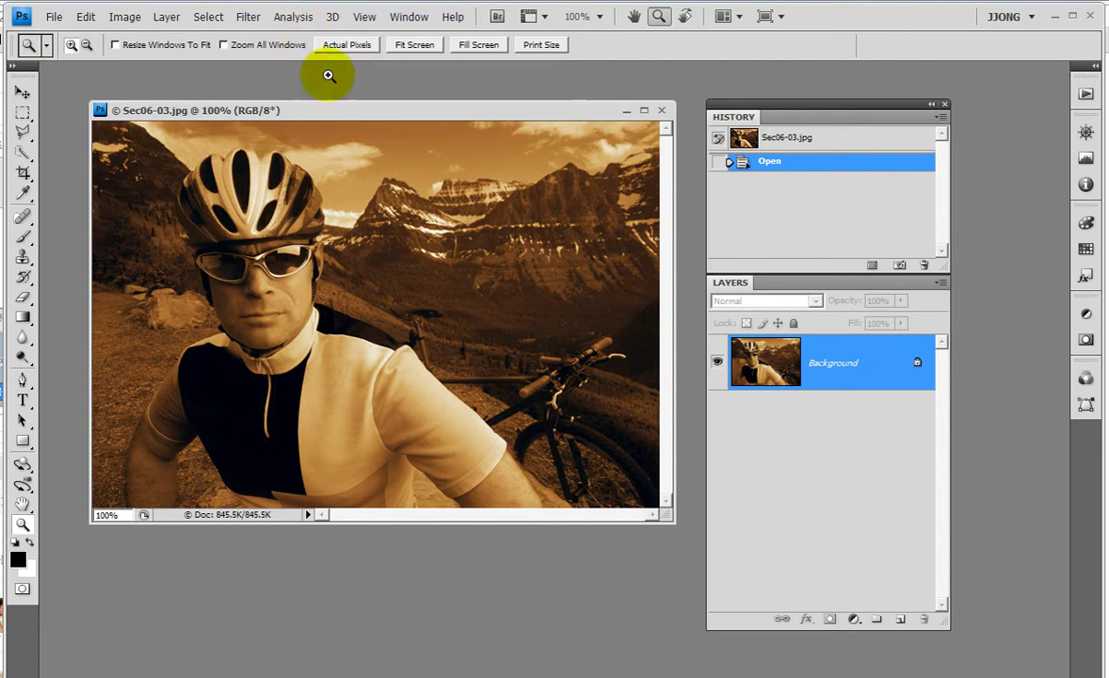
pyautogui.click(855, 621)
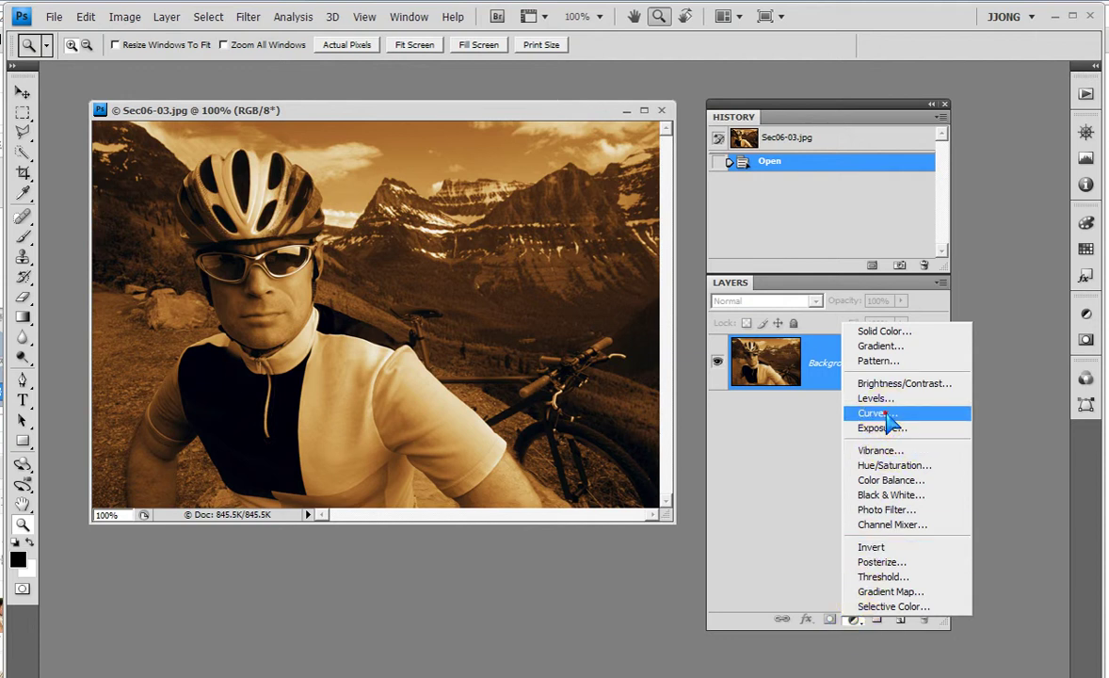
# Add a Curves layer with raised highlights and lowered shadows forming an S-curve.
pyautogui.click(888, 422)
pyautogui.moveTo(836, 115); pyautogui.dragTo(696, 116)
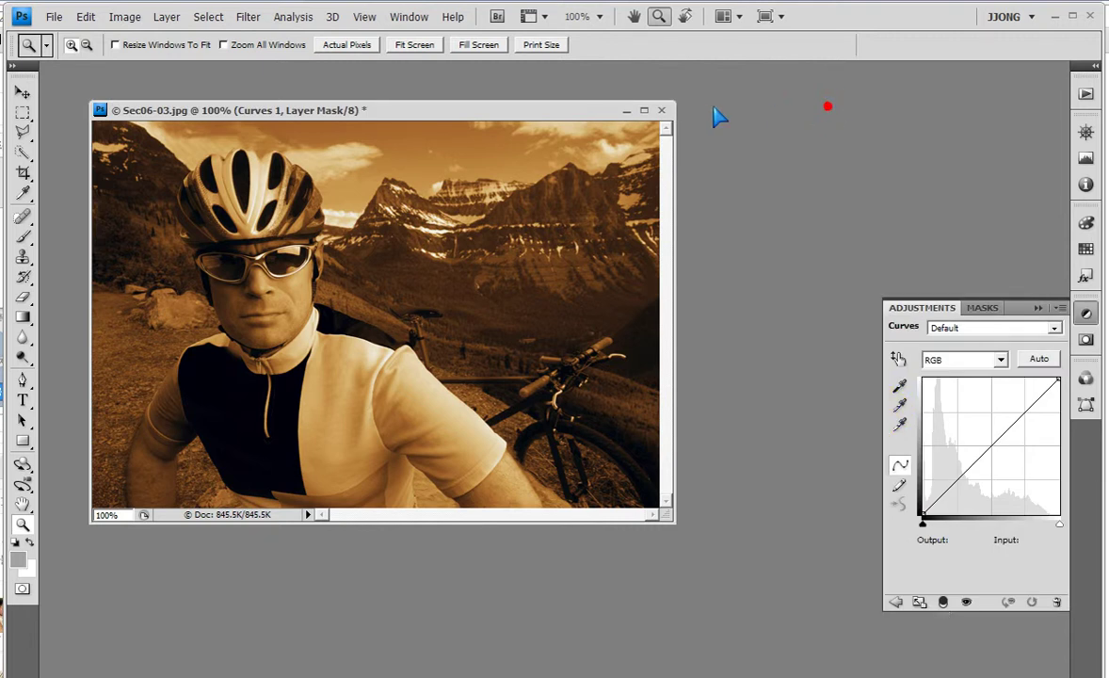
pyautogui.moveTo(1021, 423); pyautogui.dragTo(1017, 410)
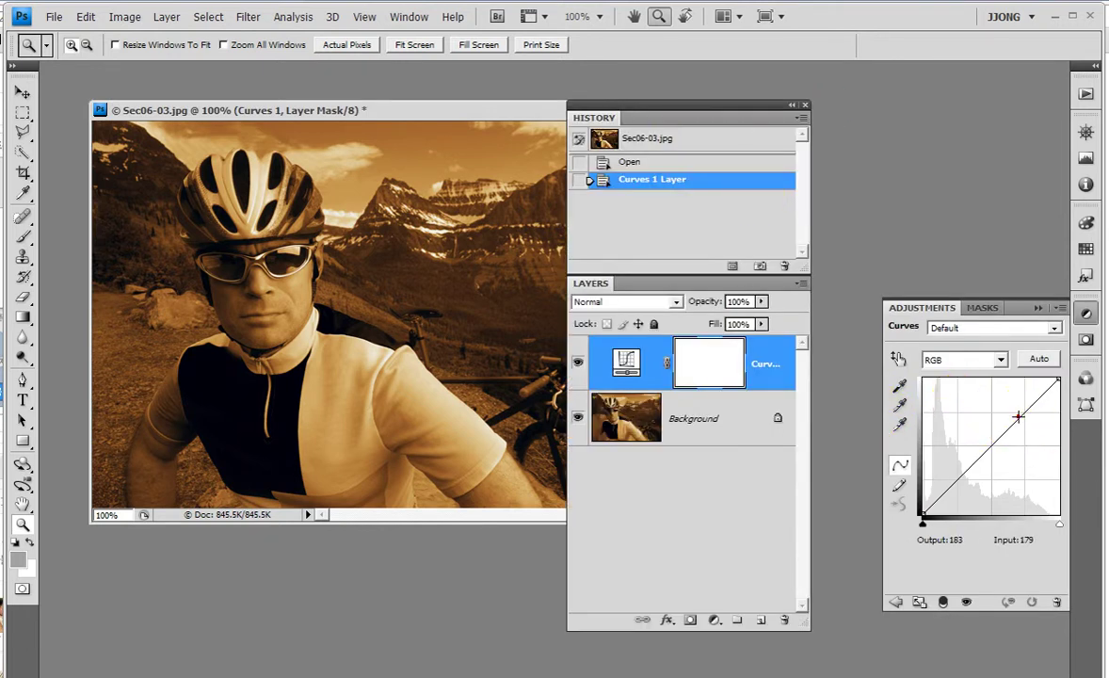
pyautogui.moveTo(971, 467); pyautogui.dragTo(977, 470)
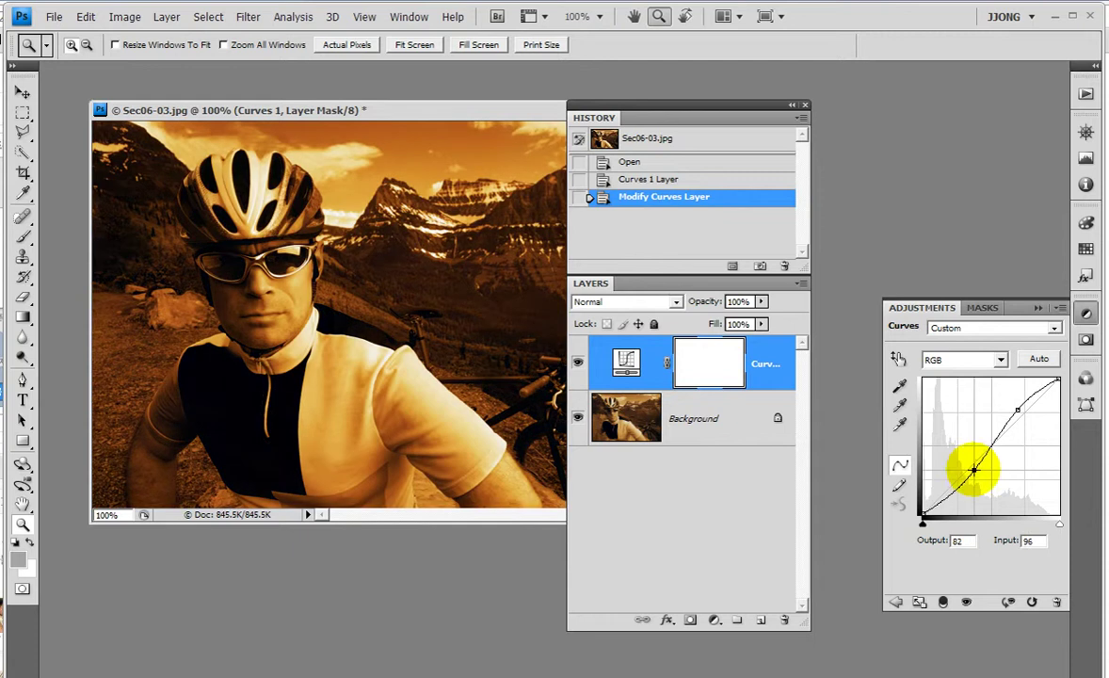
pyautogui.click(1016, 411)
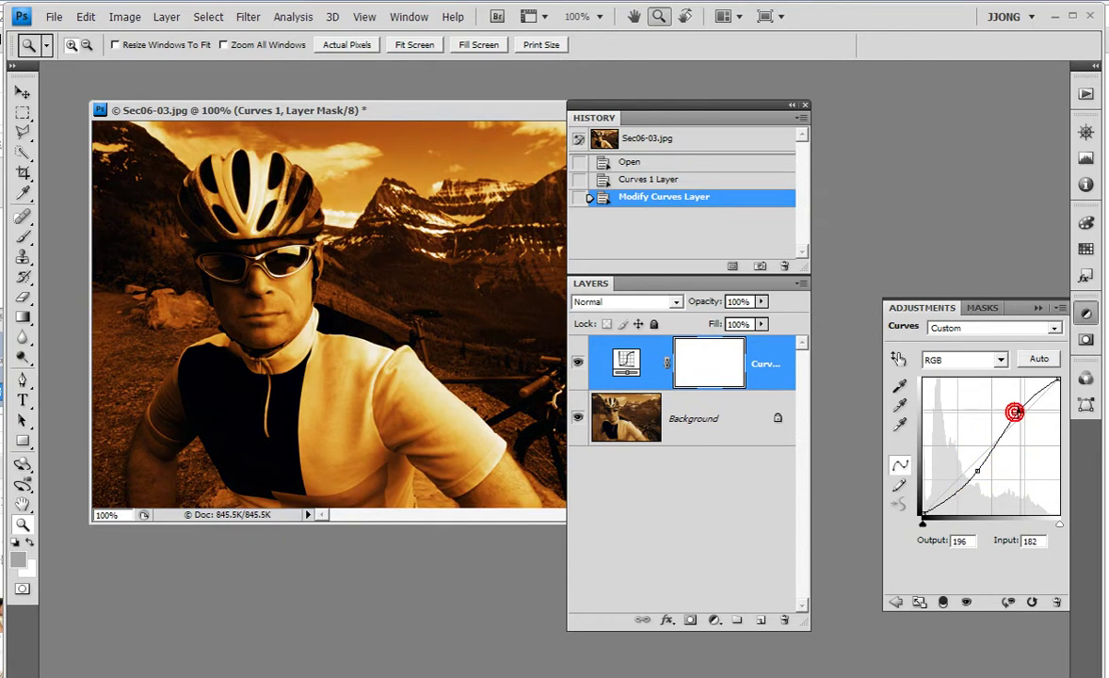
pyautogui.click(978, 472)
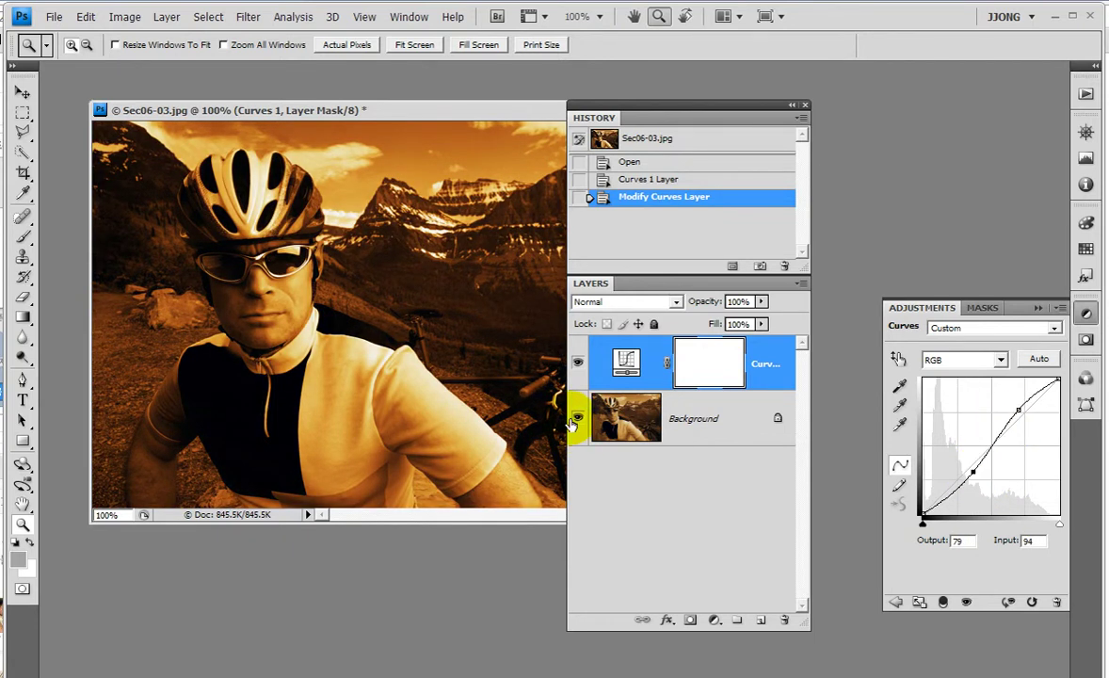
# Toggle the Curves 1 layer's visibility to compare before and after.
pyautogui.click(578, 365)
pyautogui.click(578, 365)
pyautogui.click(578, 366)
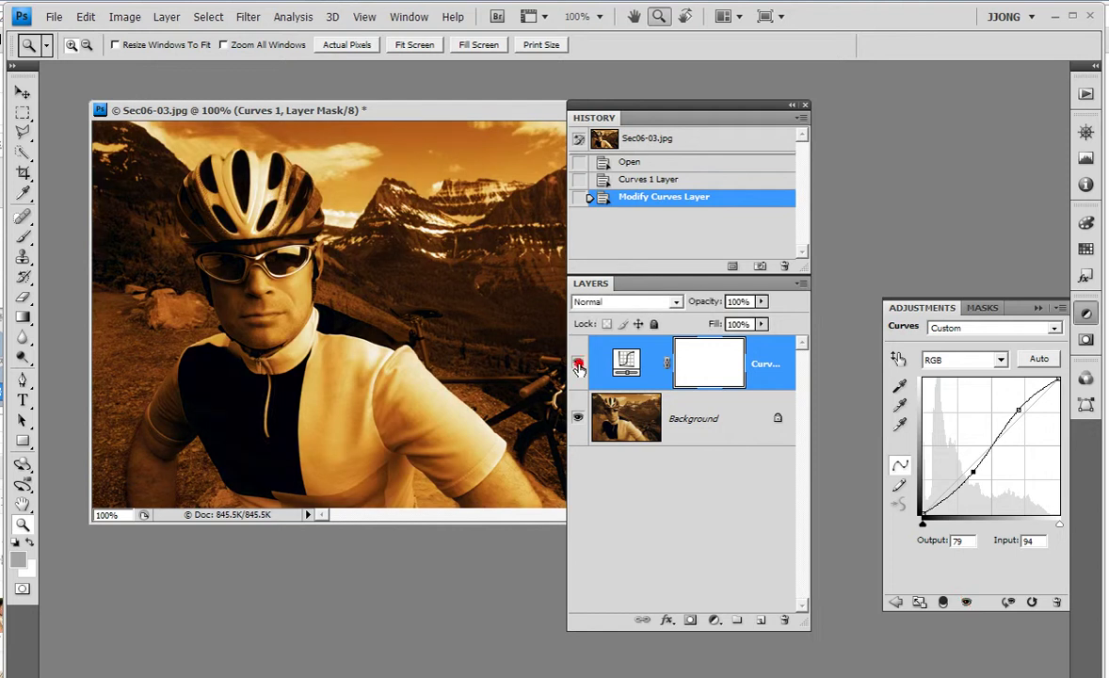
pyautogui.click(578, 365)
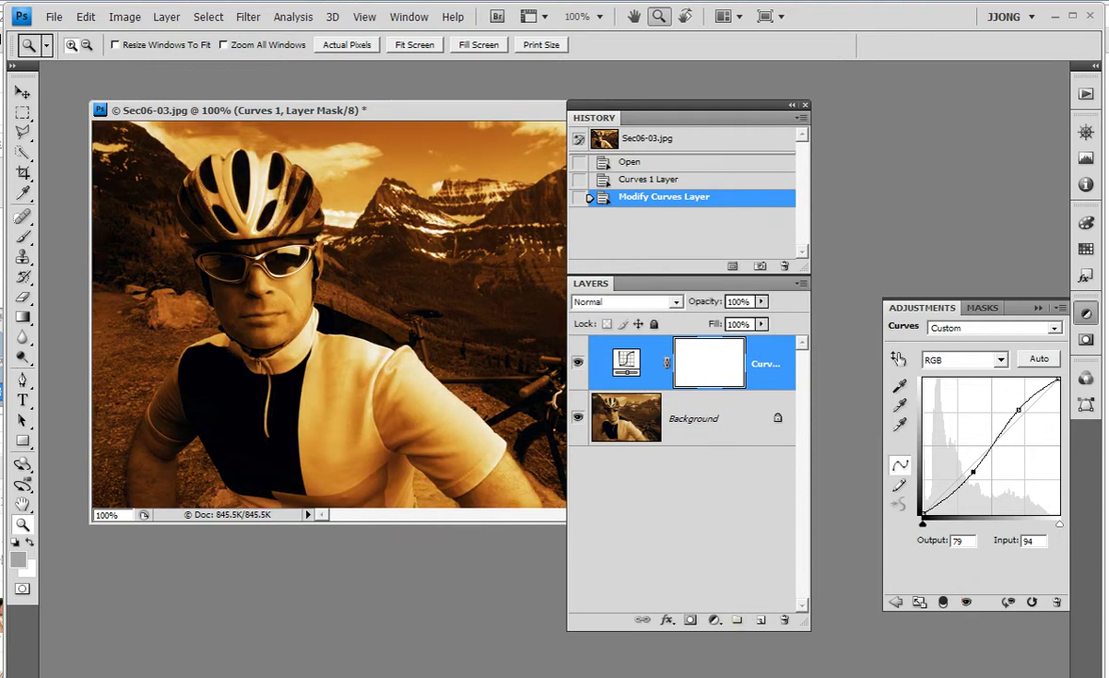